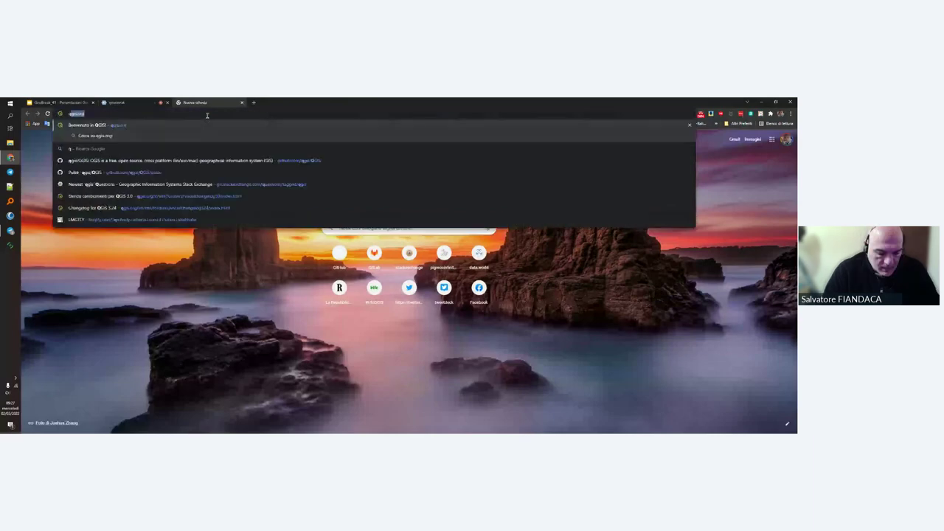
# Step: Open the QGIS website at qgis.org and go to its download page
pyautogui.press('Return')
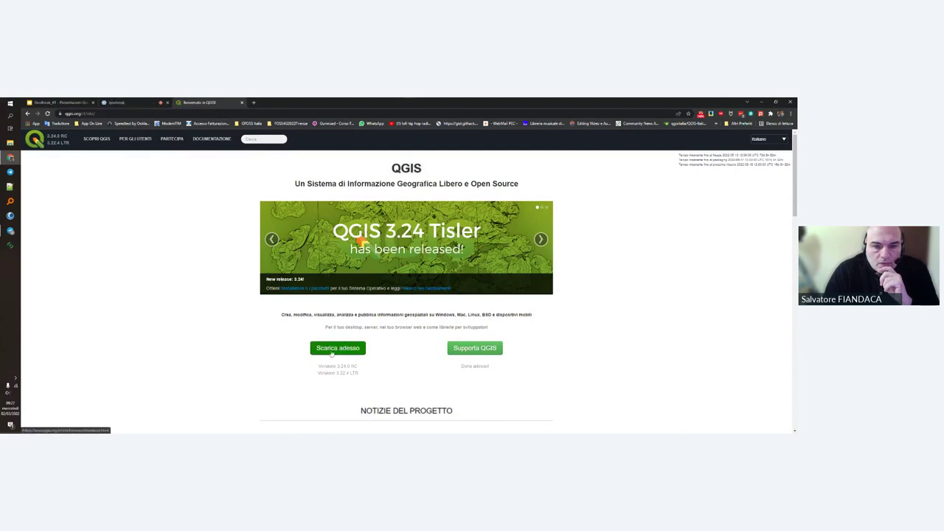
pyautogui.click(339, 348)
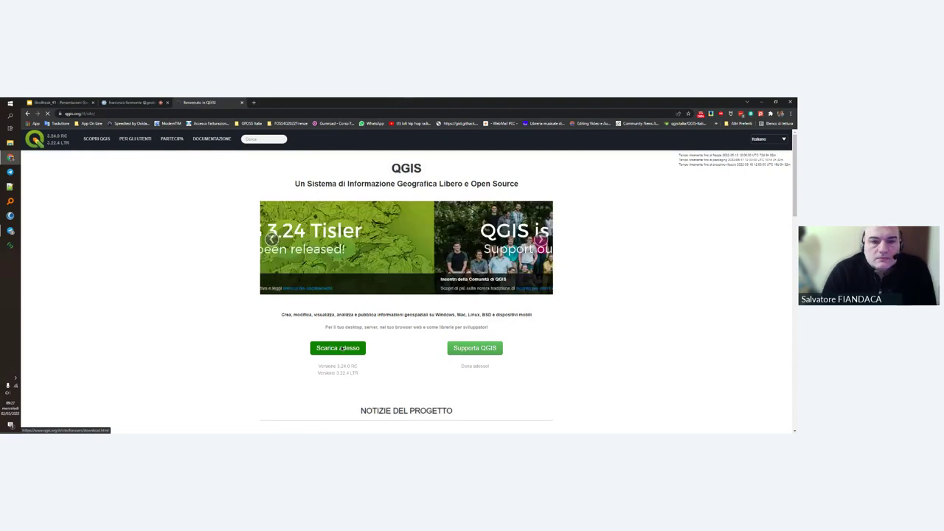
pyautogui.scroll(-1, 301, 221)
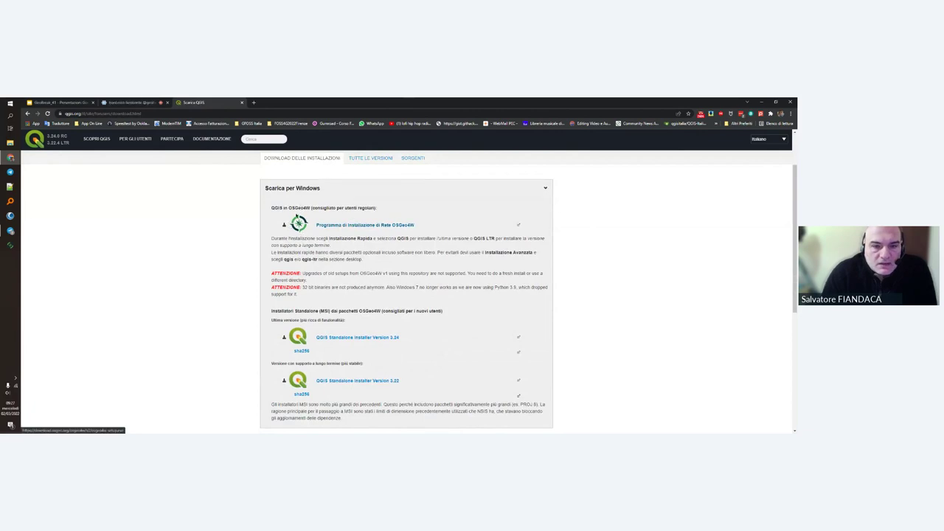
# Step: Examine the Windows download options: the OSGeo4W network installer and the standalone installers for versions 3.24 and 3.22
pyautogui.scroll(-1, 327, 328)
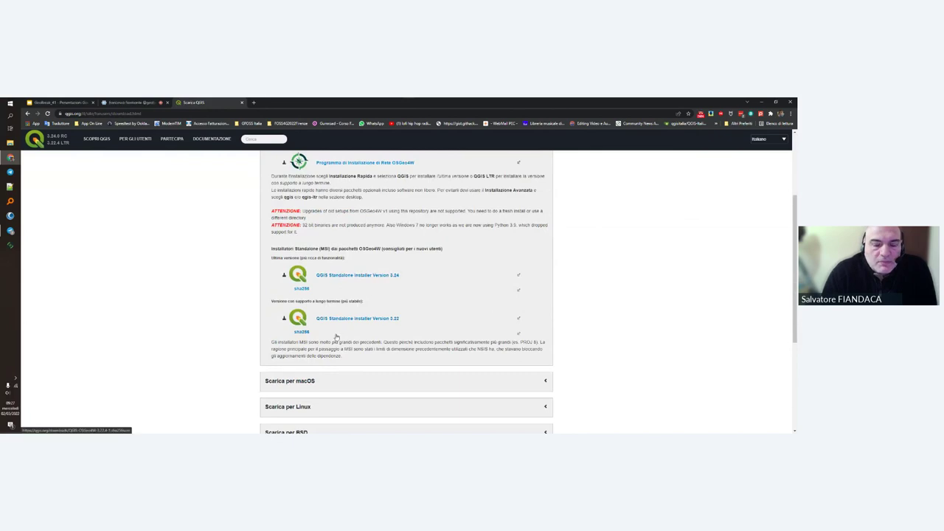
pyautogui.scroll(-1, 331, 332)
pyautogui.scroll(-1, 335, 335)
pyautogui.scroll(2, 335, 331)
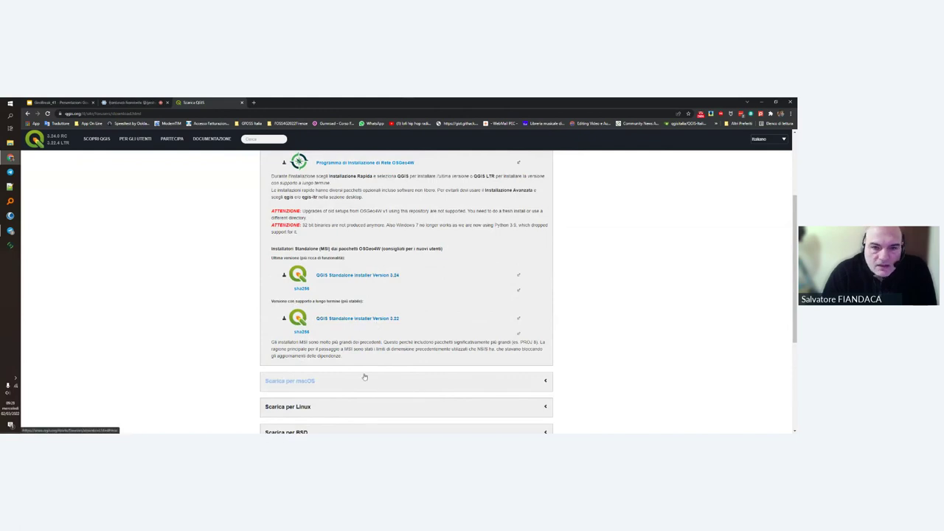
pyautogui.scroll(1, 354, 287)
pyautogui.scroll(1, 354, 287)
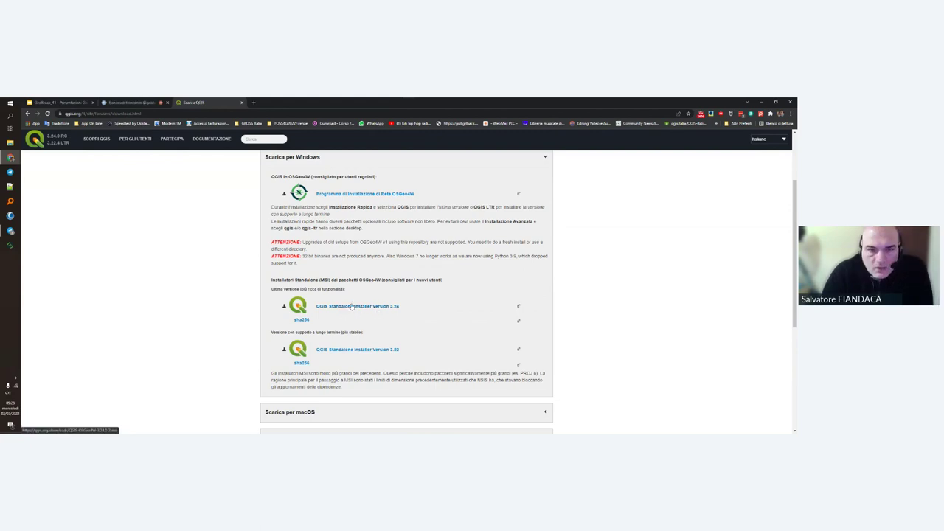
pyautogui.scroll(-2, 352, 307)
pyautogui.scroll(1, 343, 272)
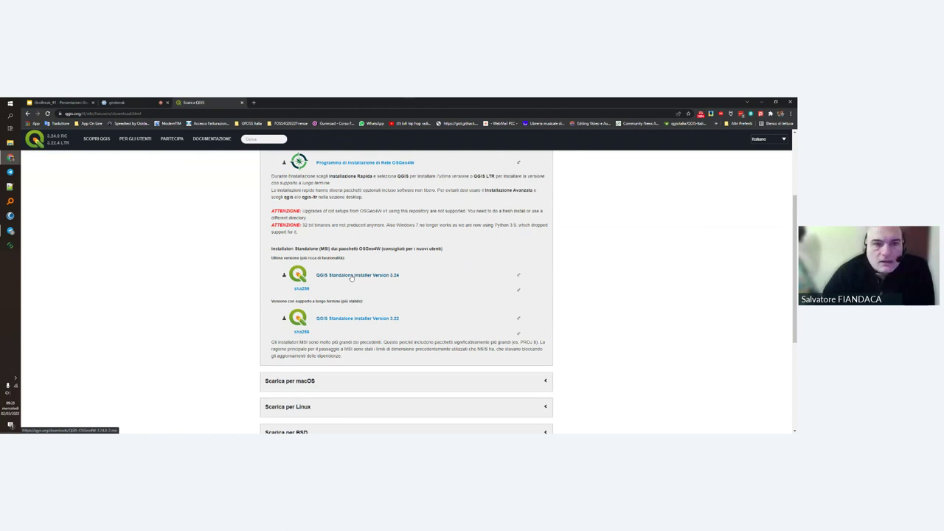
pyautogui.scroll(3, 351, 276)
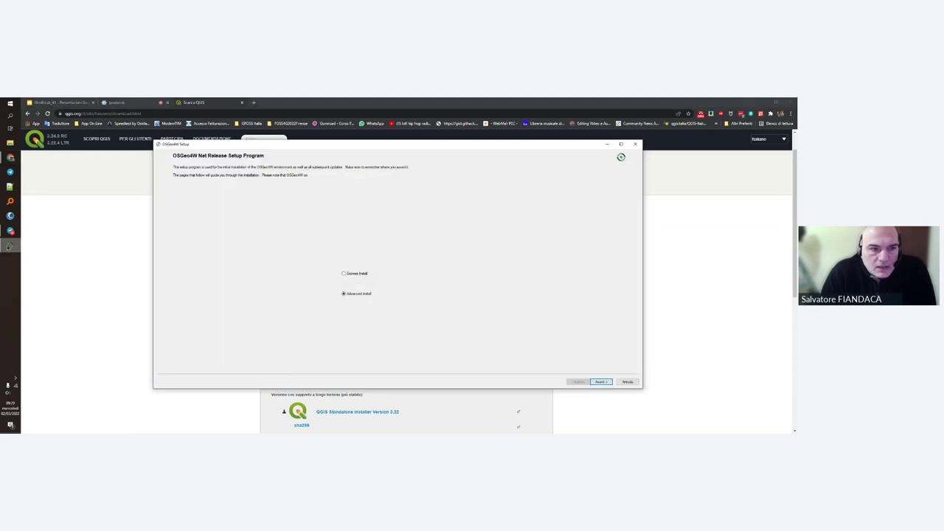
# Step: In the OSGeo4W setup, proceed with Advanced Install and Install from Internet as the download source
pyautogui.moveTo(191, 147)
pyautogui.mouseDown()
pyautogui.moveTo(255, 149)
pyautogui.moveTo(188, 140)
pyautogui.mouseUp()
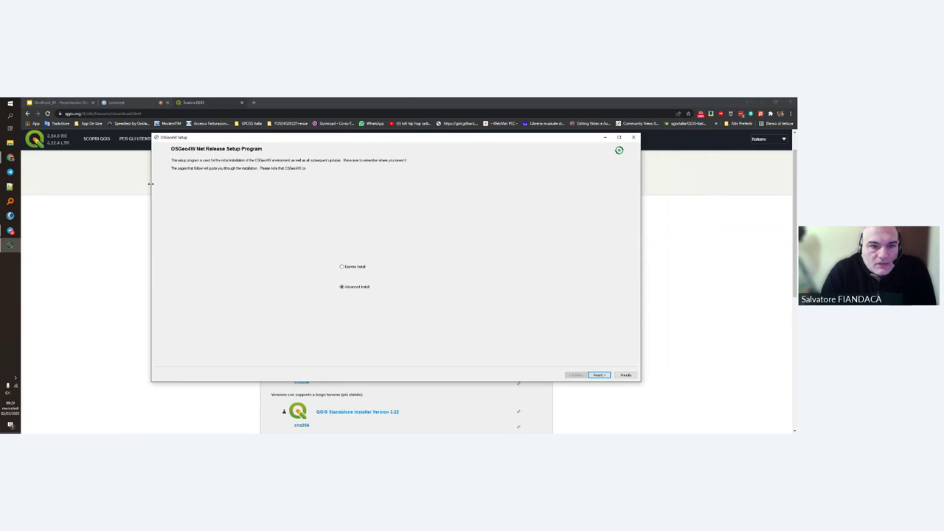
pyautogui.moveTo(151, 195); pyautogui.dragTo(210, 194)
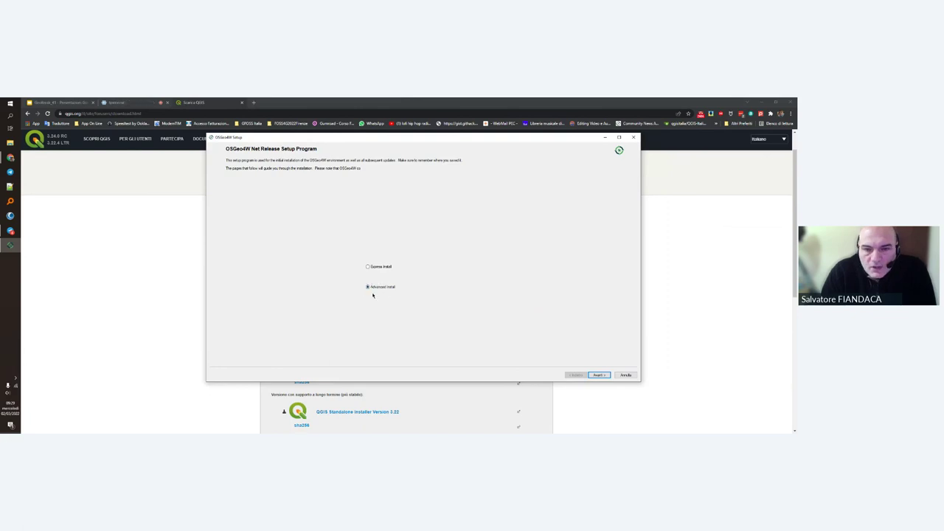
pyautogui.click(598, 375)
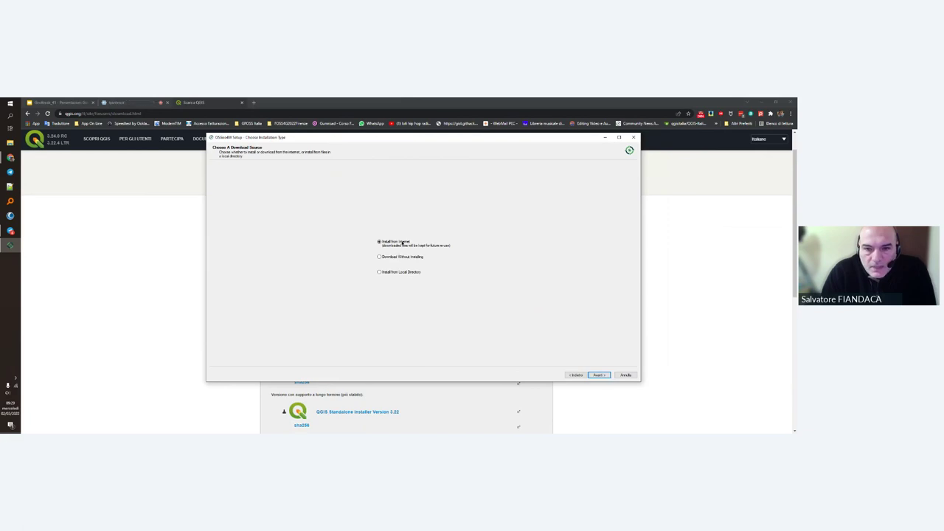
pyautogui.click(597, 375)
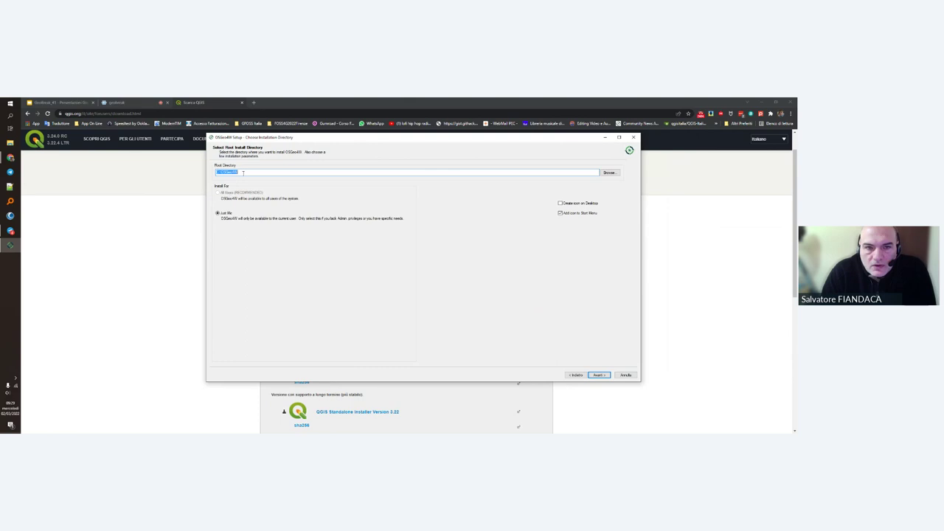
# Step: Accept the proposed root directory and local package directory, and proceed with Direct Connection as the internet connection
pyautogui.click(598, 374)
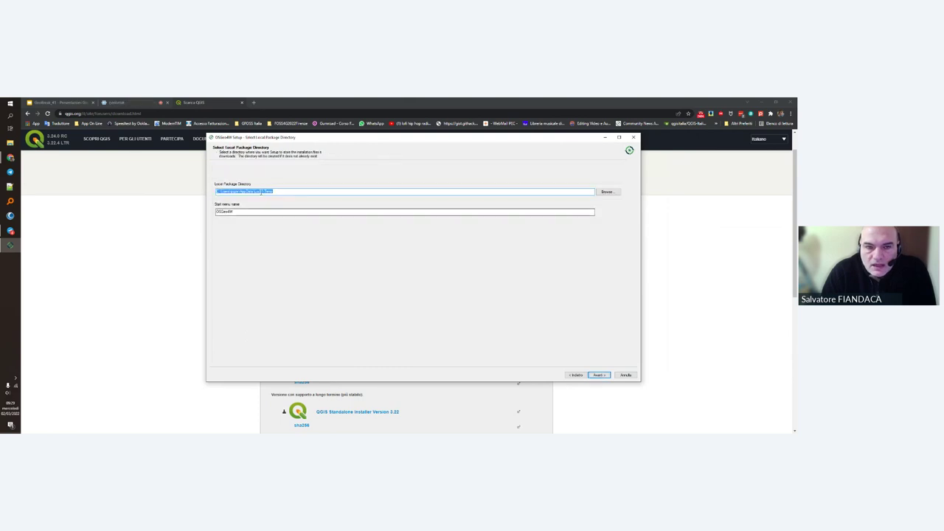
pyautogui.click(602, 376)
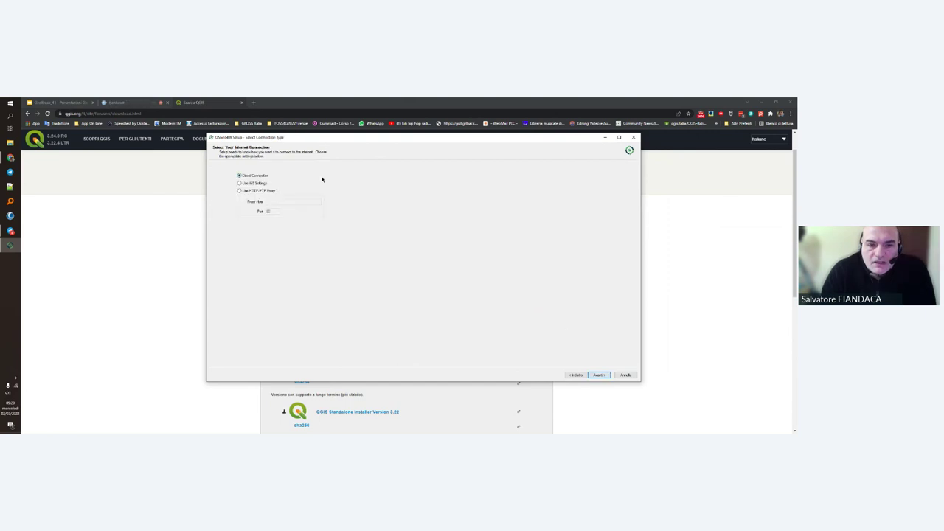
pyautogui.click(599, 375)
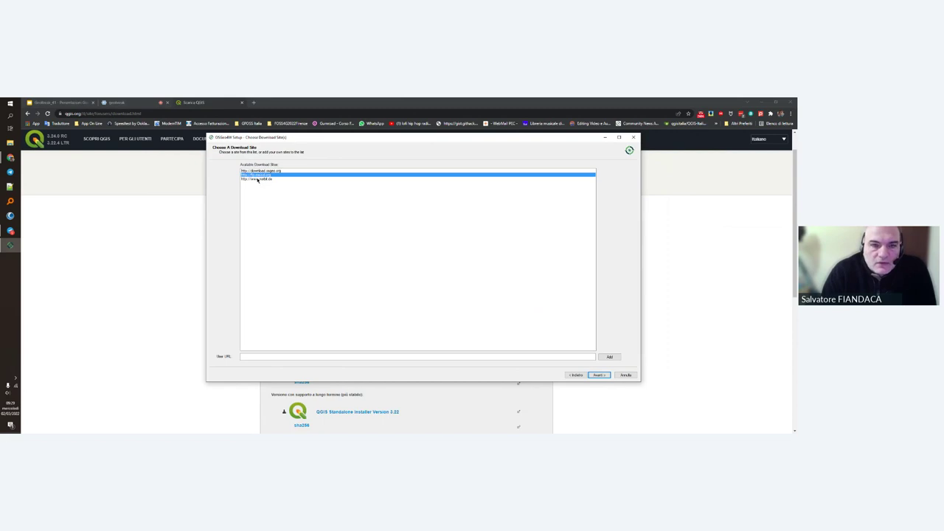
pyautogui.click(259, 175)
pyautogui.click(258, 170)
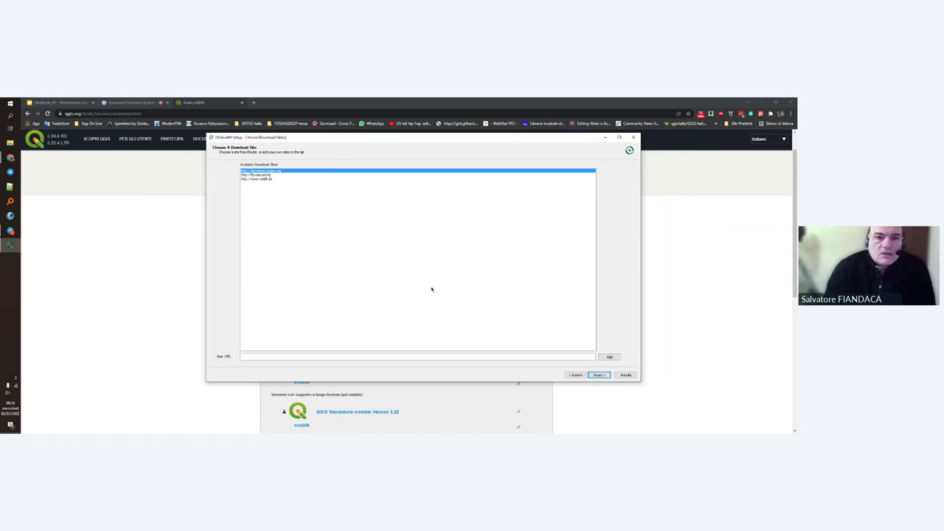
pyautogui.click(599, 375)
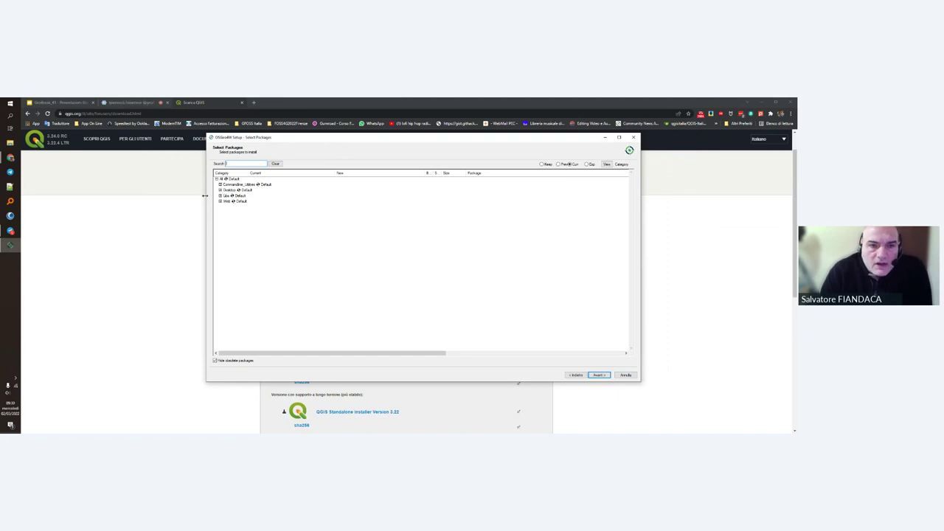
# Step: Search the packages for qgis and expand the Desktop category, resizing the setup window so the package descriptions are readable
pyautogui.moveTo(205, 195); pyautogui.dragTo(316, 195)
pyautogui.moveTo(410, 140); pyautogui.dragTo(312, 143)
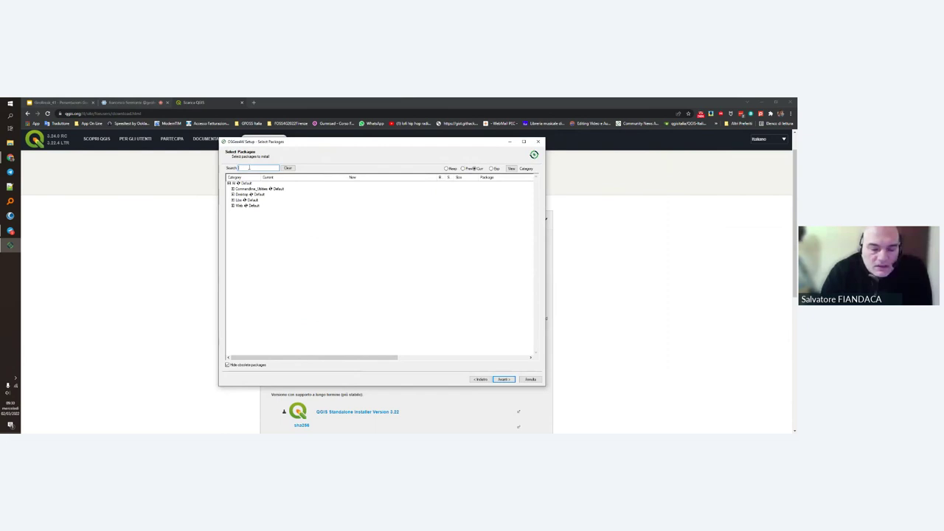
pyautogui.write('qgis')
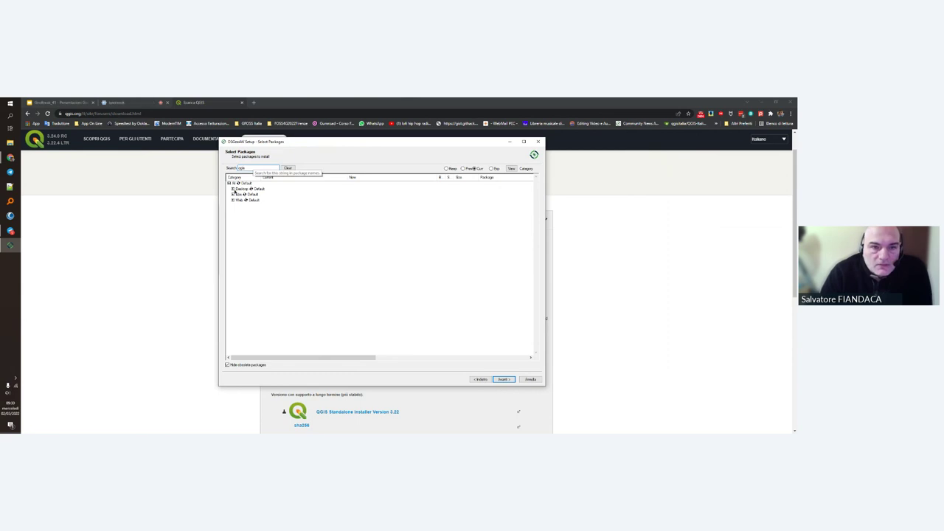
pyautogui.click(232, 189)
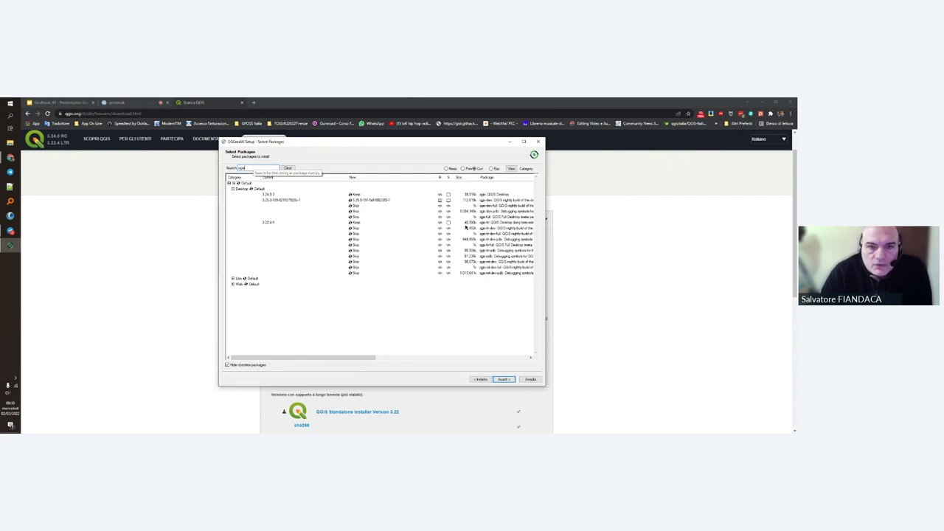
pyautogui.moveTo(544, 219); pyautogui.dragTo(717, 229)
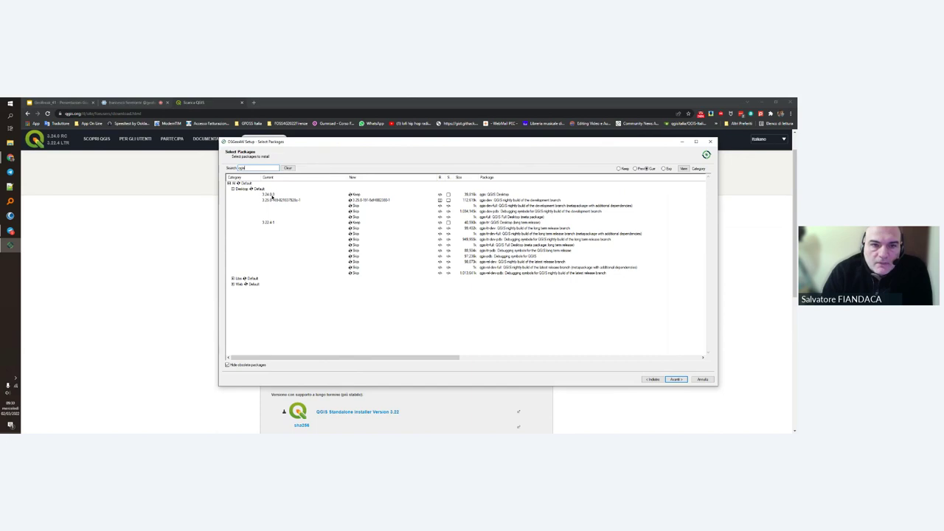
pyautogui.moveTo(474, 144); pyautogui.dragTo(441, 149)
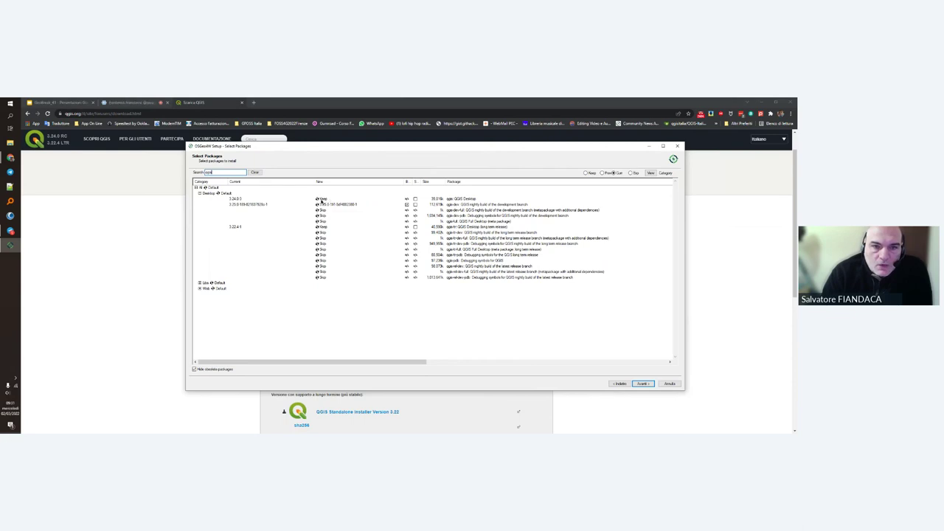
# Step: Set the qgis Desktop package to Reinstall and qgis-dev to Keep, leaving qgis-dev-full on Skip
pyautogui.click(318, 199)
pyautogui.click(317, 200)
pyautogui.click(317, 200)
pyautogui.click(318, 204)
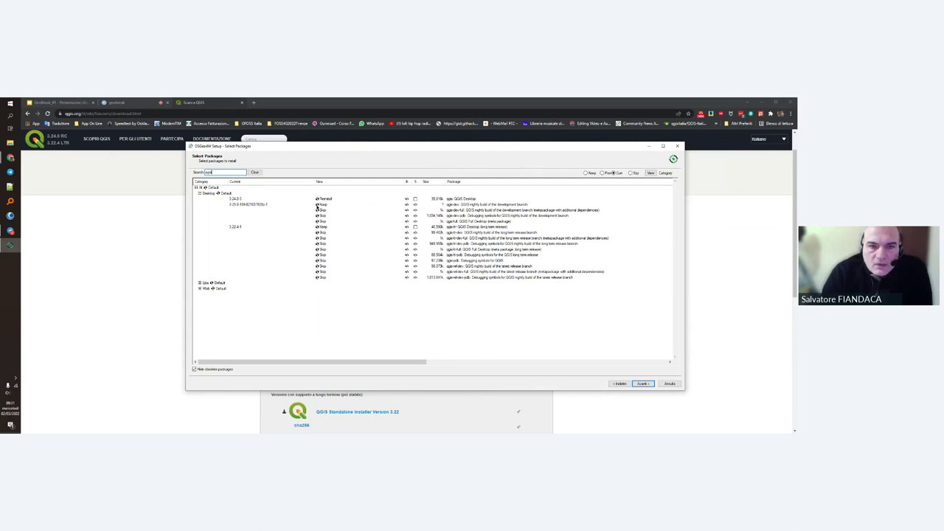
pyautogui.click(318, 210)
pyautogui.click(318, 210)
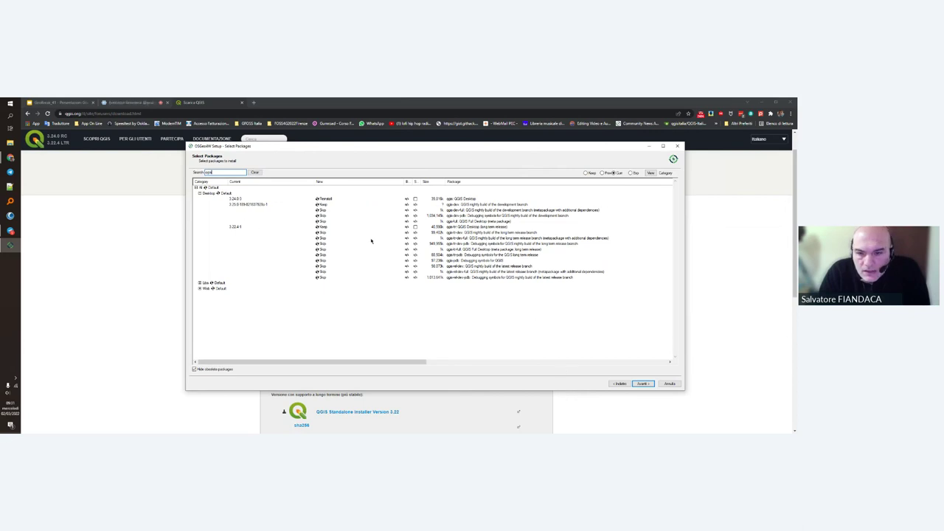
# Step: Clear the package search and expand the Libs category to view its packages
pyautogui.moveTo(215, 171); pyautogui.dragTo(194, 171)
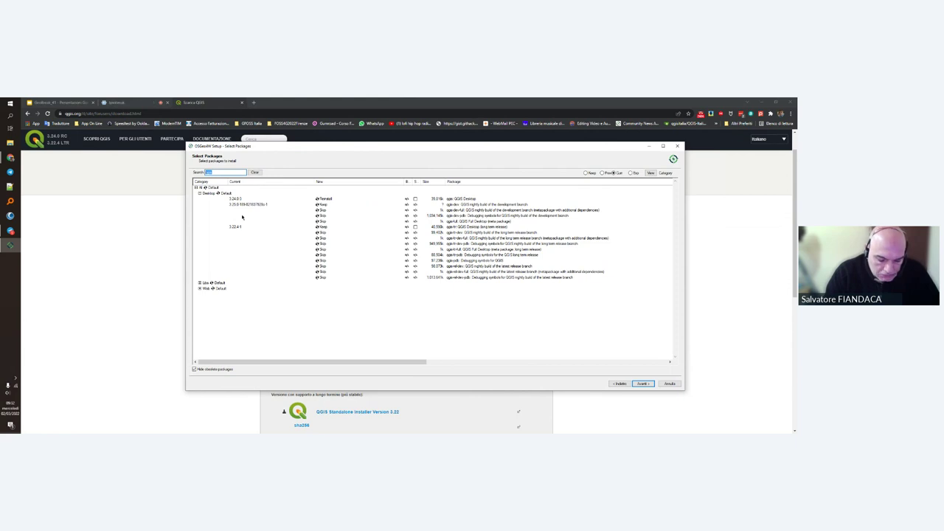
pyautogui.click(255, 172)
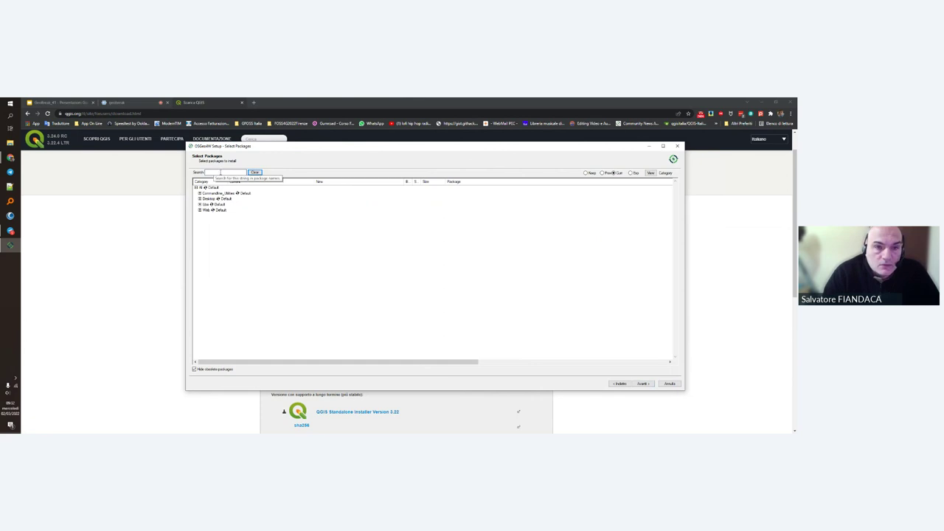
pyautogui.click(213, 204)
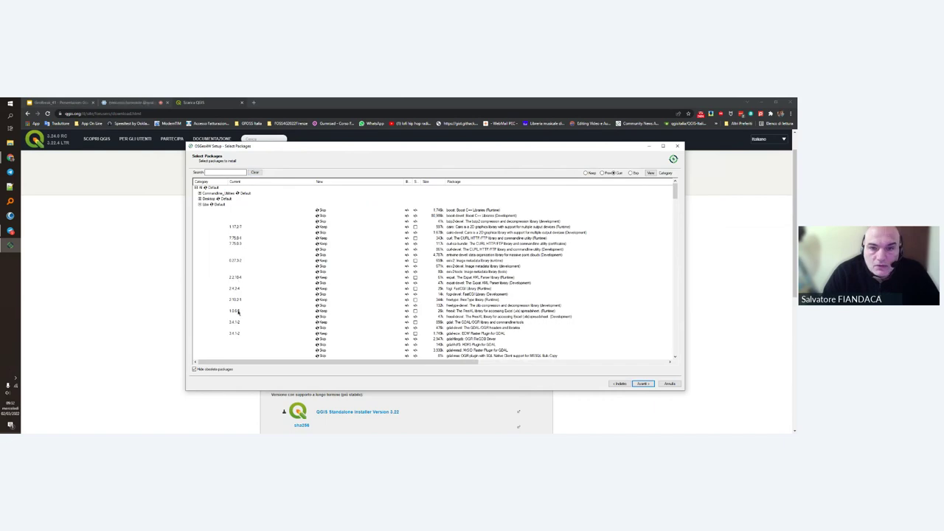
# Step: Search the packages for grass and expand the Desktop category to check its entries
pyautogui.click(221, 171)
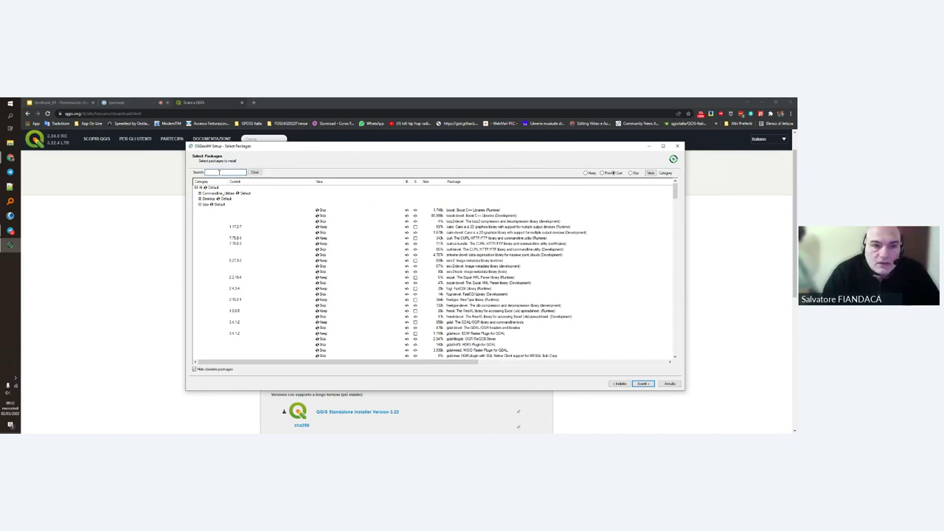
pyautogui.write('qgis')
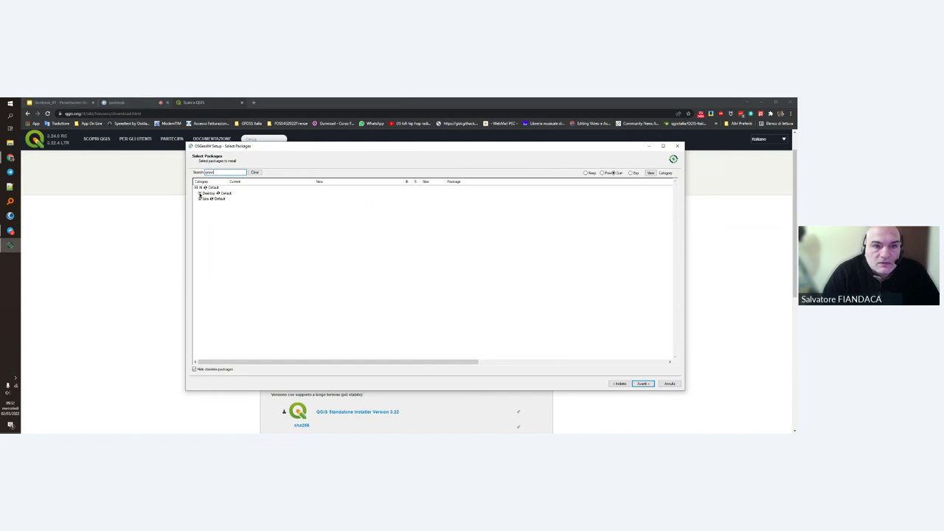
pyautogui.click(199, 193)
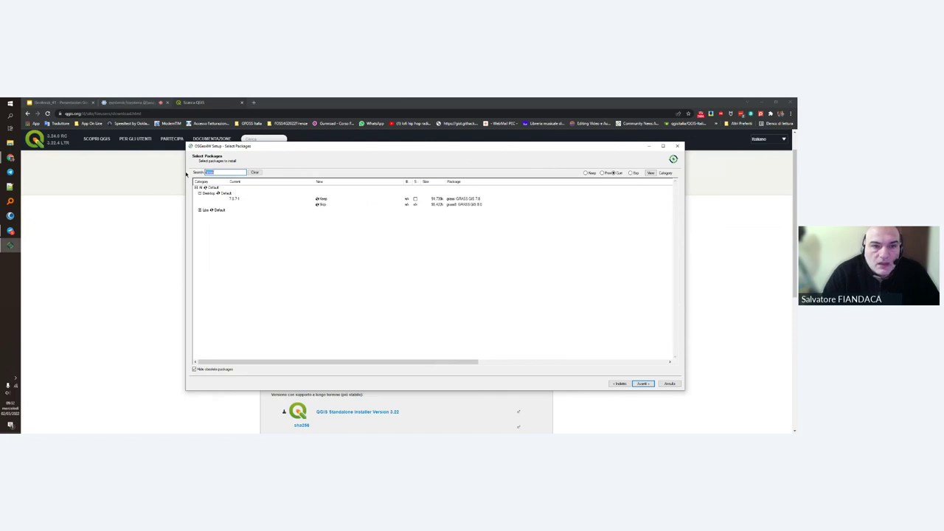
# Step: Search the packages for saga and expand the Desktop category to check its entry
pyautogui.write('q')
pyautogui.press('BackSpace')
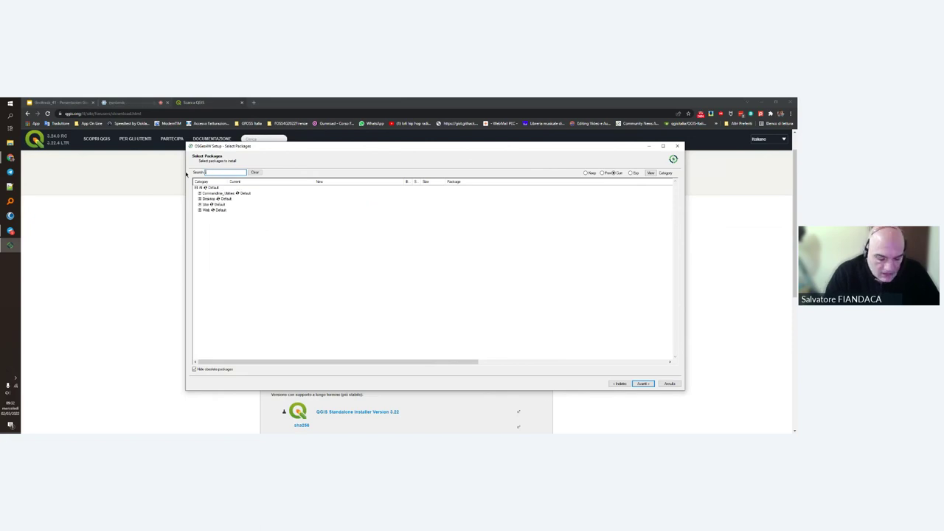
pyautogui.write('saga')
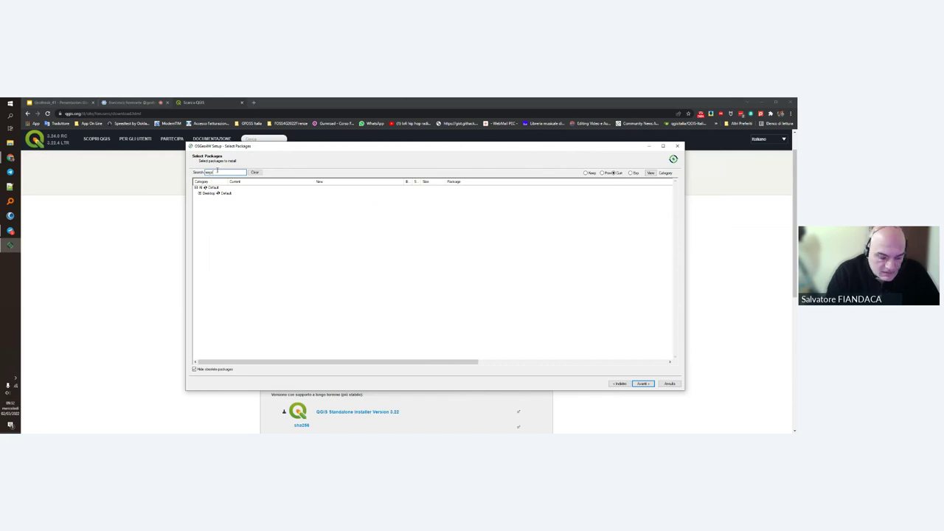
pyautogui.click(200, 192)
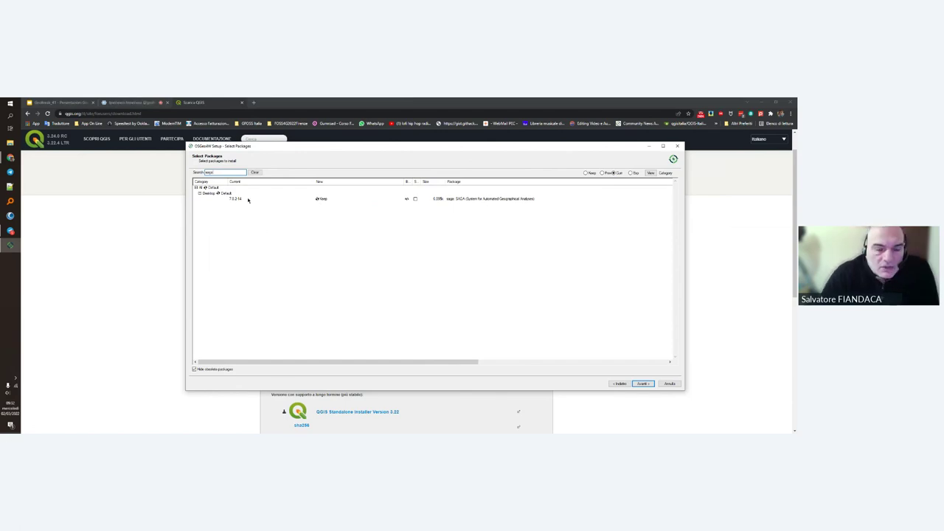
pyautogui.doubleClick(223, 172)
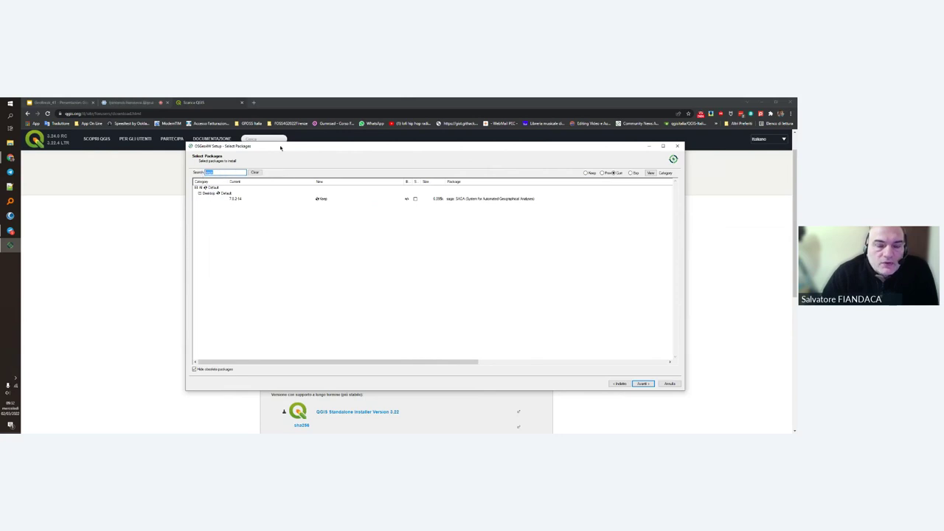
pyautogui.moveTo(281, 146); pyautogui.dragTo(270, 153)
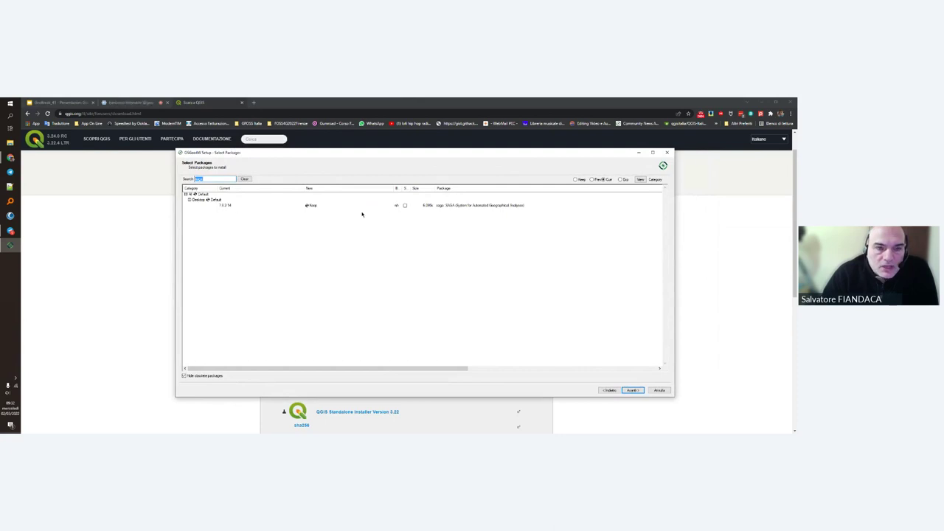
# Step: Set the saga package to Uninstall, and exit the OSGeo4W setup without applying the package choices
pyautogui.click(310, 205)
pyautogui.click(311, 207)
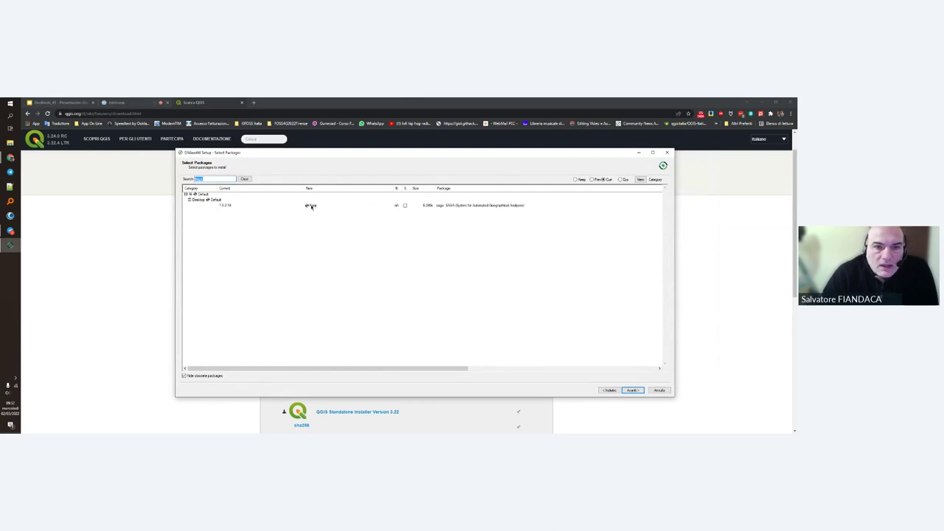
pyautogui.click(312, 206)
pyautogui.click(313, 206)
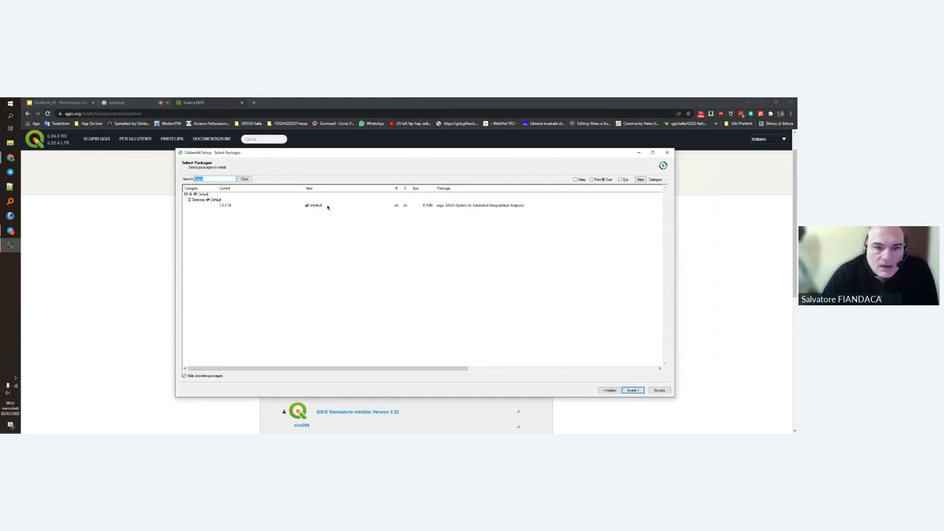
pyautogui.click(658, 390)
pyautogui.click(424, 289)
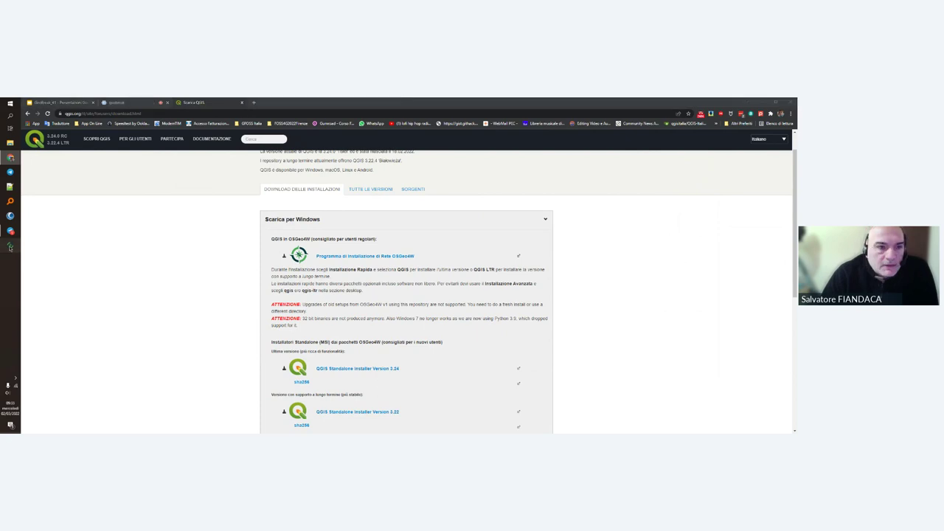
# Step: Rerun the OSGeo4W setup with Direct Connection and proceed through its pages to the package selection
pyautogui.click(635, 390)
pyautogui.click(634, 390)
pyautogui.click(634, 390)
pyautogui.click(634, 390)
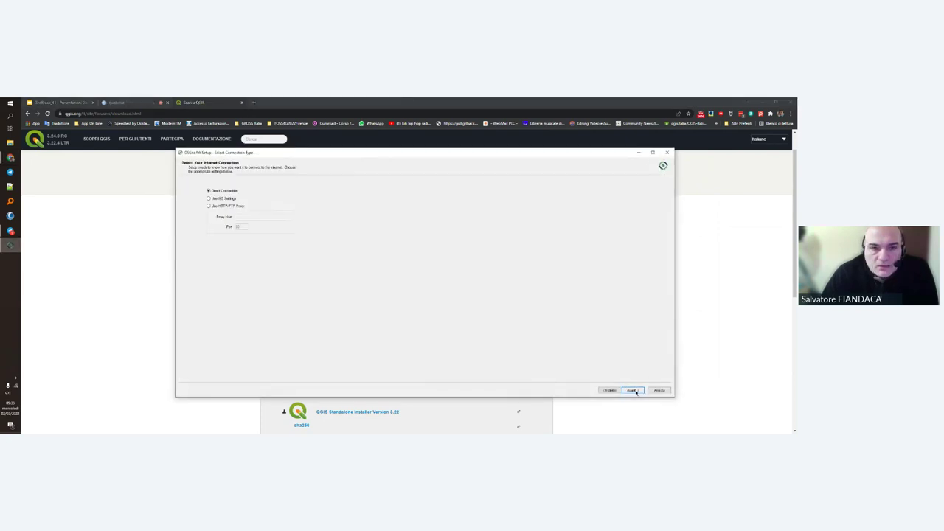
pyautogui.click(634, 390)
pyautogui.click(634, 390)
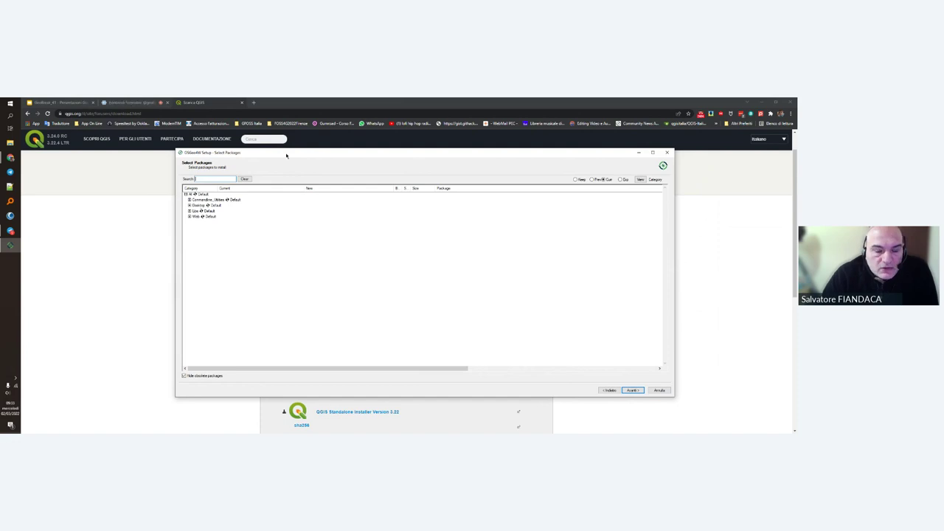
# Step: Move the OSGeo4W setup window aside and exit the setup without installing anything
pyautogui.moveTo(299, 155)
pyautogui.mouseDown()
pyautogui.moveTo(308, 158)
pyautogui.moveTo(257, 147)
pyautogui.moveTo(288, 164)
pyautogui.mouseUp()
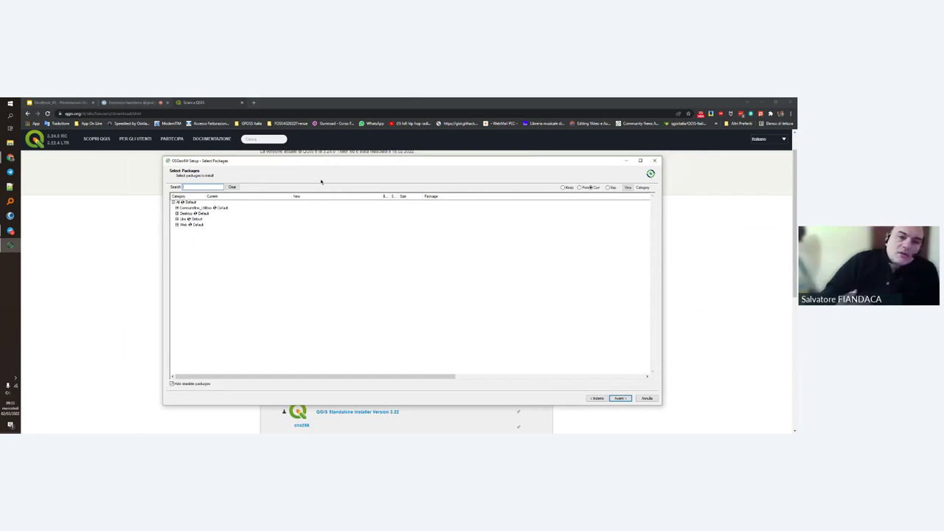
pyautogui.moveTo(327, 163)
pyautogui.mouseDown()
pyautogui.moveTo(298, 156)
pyautogui.moveTo(310, 156)
pyautogui.mouseUp()
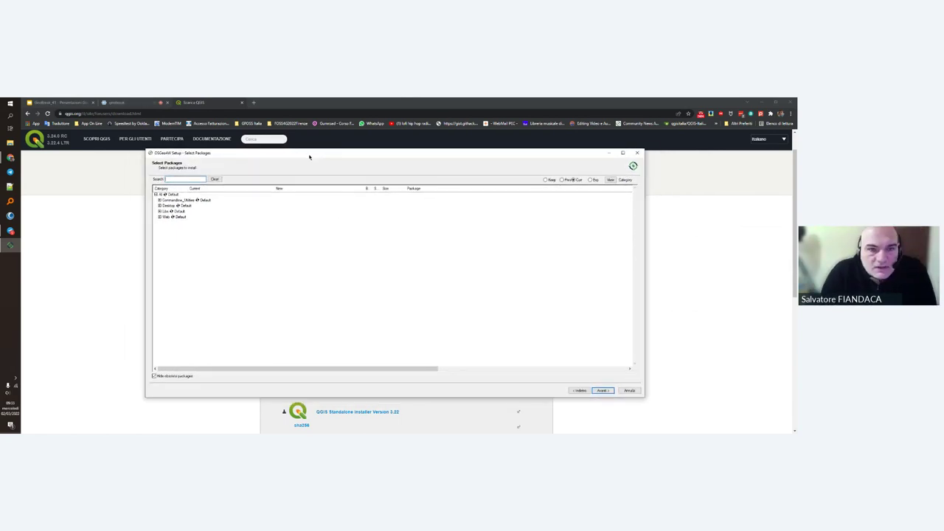
pyautogui.click(629, 390)
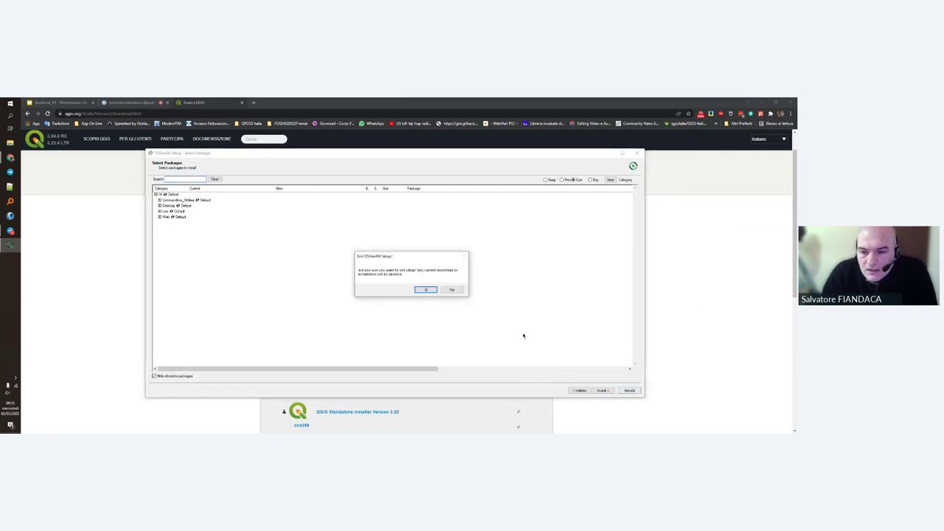
pyautogui.click(427, 289)
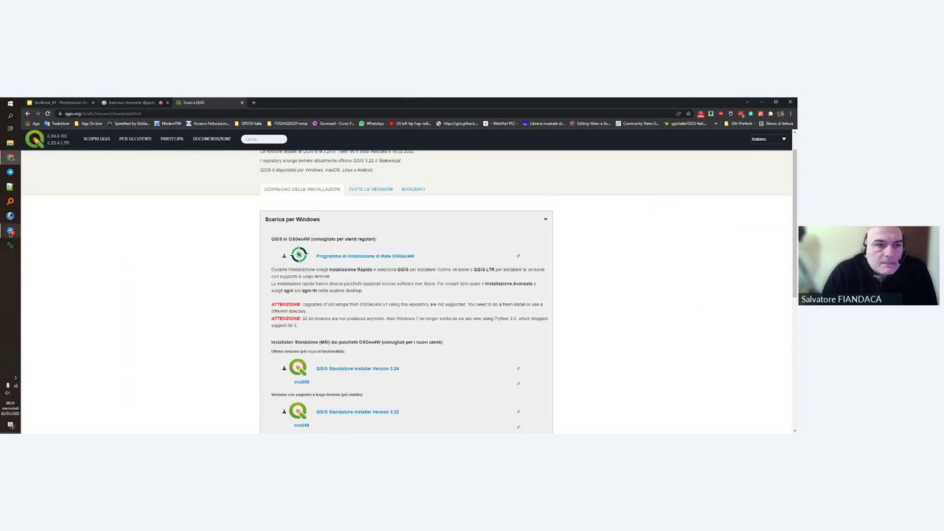
# Step: Switch to the GeoBreak_41 presentation in Google Slides
pyautogui.click(10, 231)
pyautogui.click(10, 231)
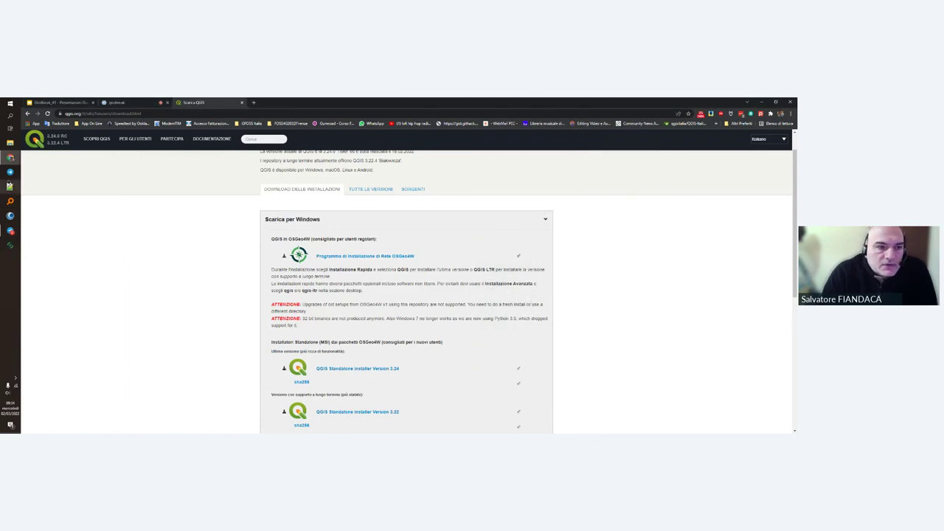
pyautogui.click(118, 102)
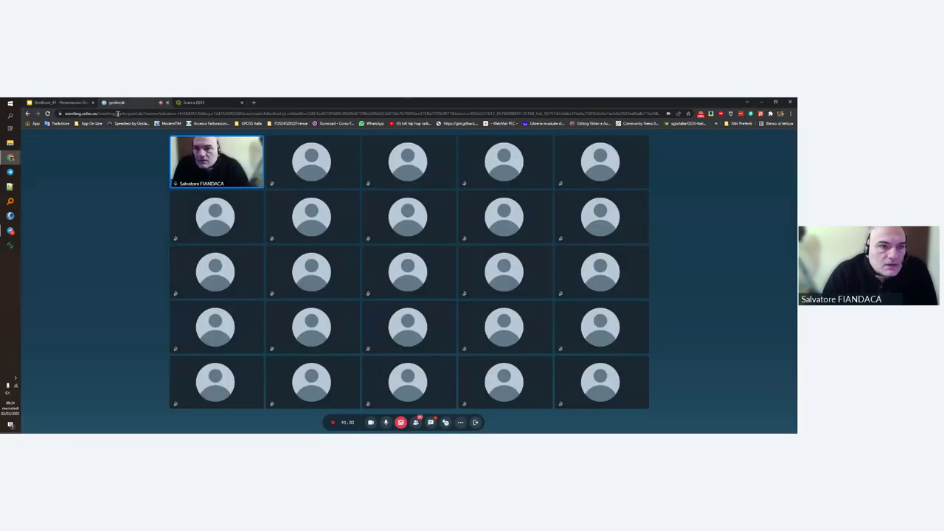
pyautogui.click(74, 102)
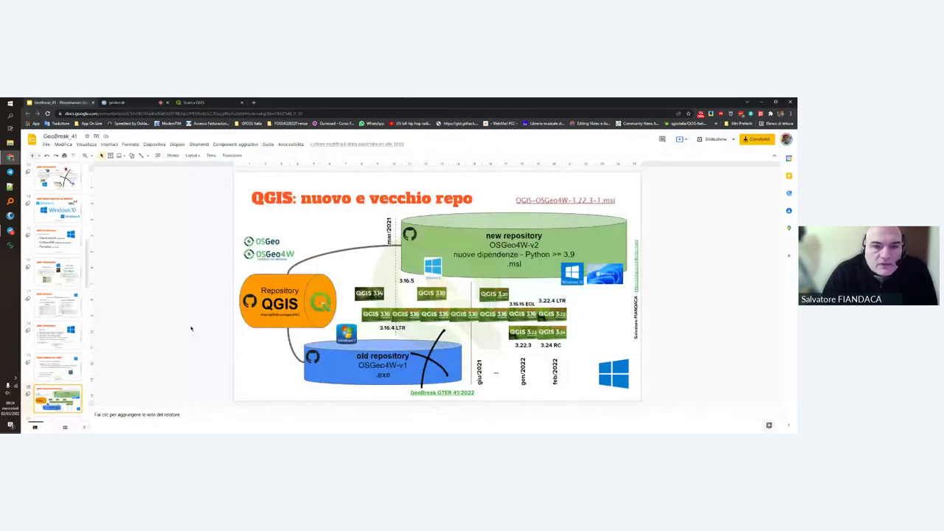
# Step: Start the slideshow from the 3/5 slide "cose utili da sapere su QGIS" and advance to the "QGIS: numero versione" slide
pyautogui.scroll(-3, 63, 398)
pyautogui.click(53, 341)
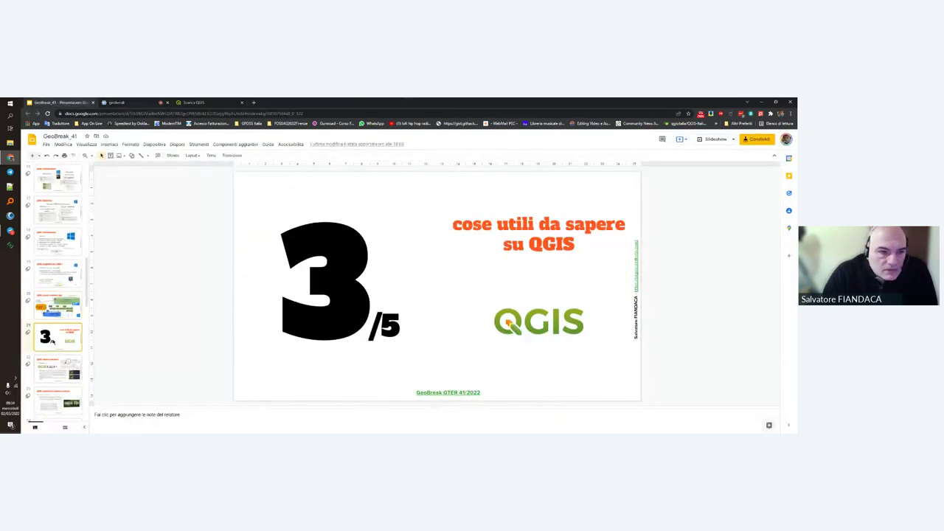
pyautogui.click(712, 139)
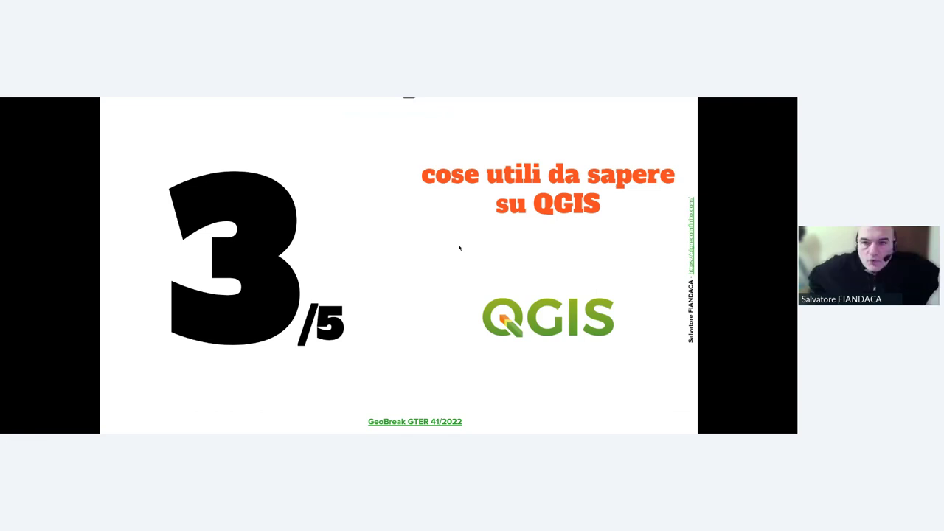
pyautogui.press('Right')
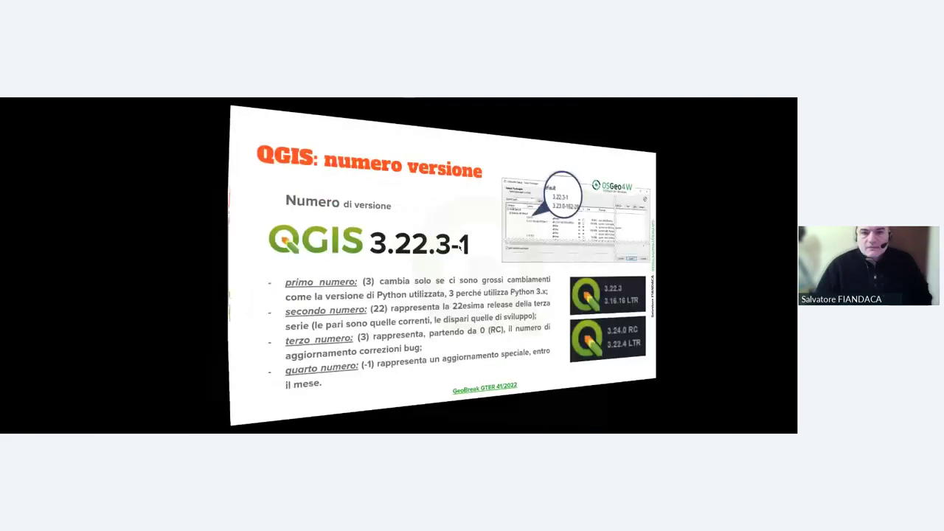